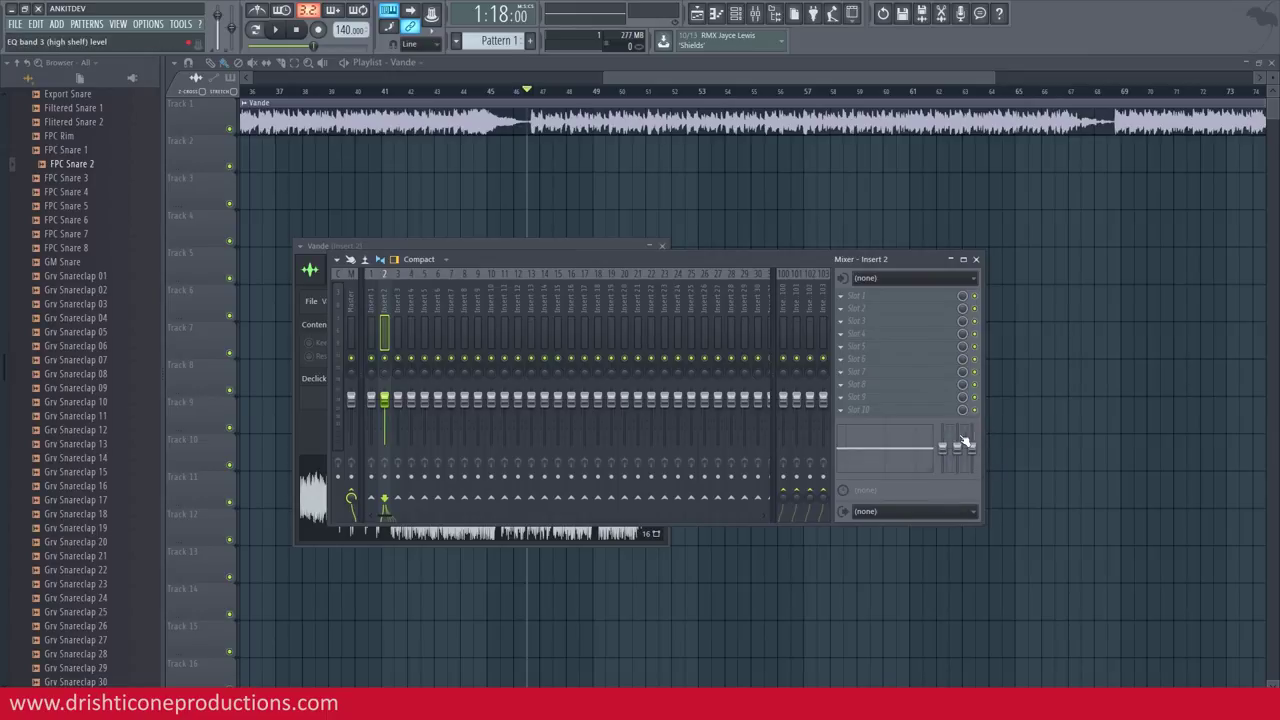
# Review the Filters diagram in the course material, and play the track in FL Studio with Insert 2's EQ flat.
pyautogui.hotkey('alt', 'Tab')
pyautogui.hotkey('alt', 'Tab')
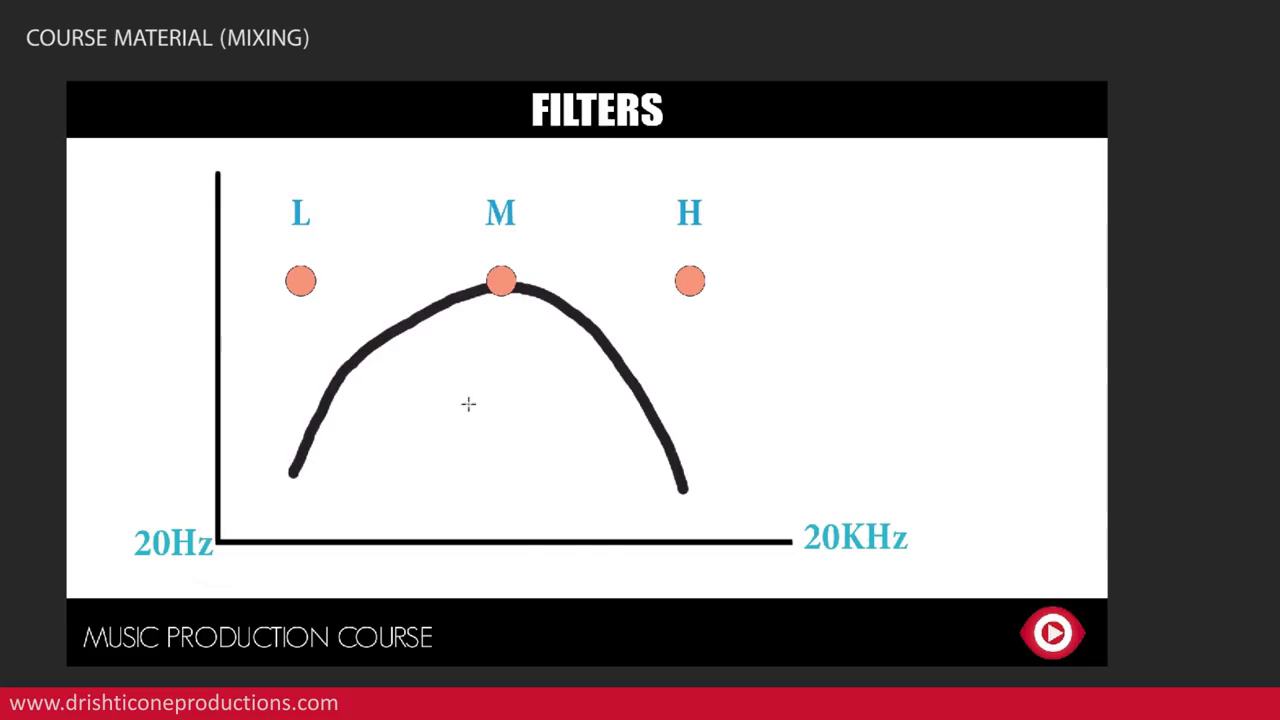
pyautogui.hotkey('alt', 'Tab')
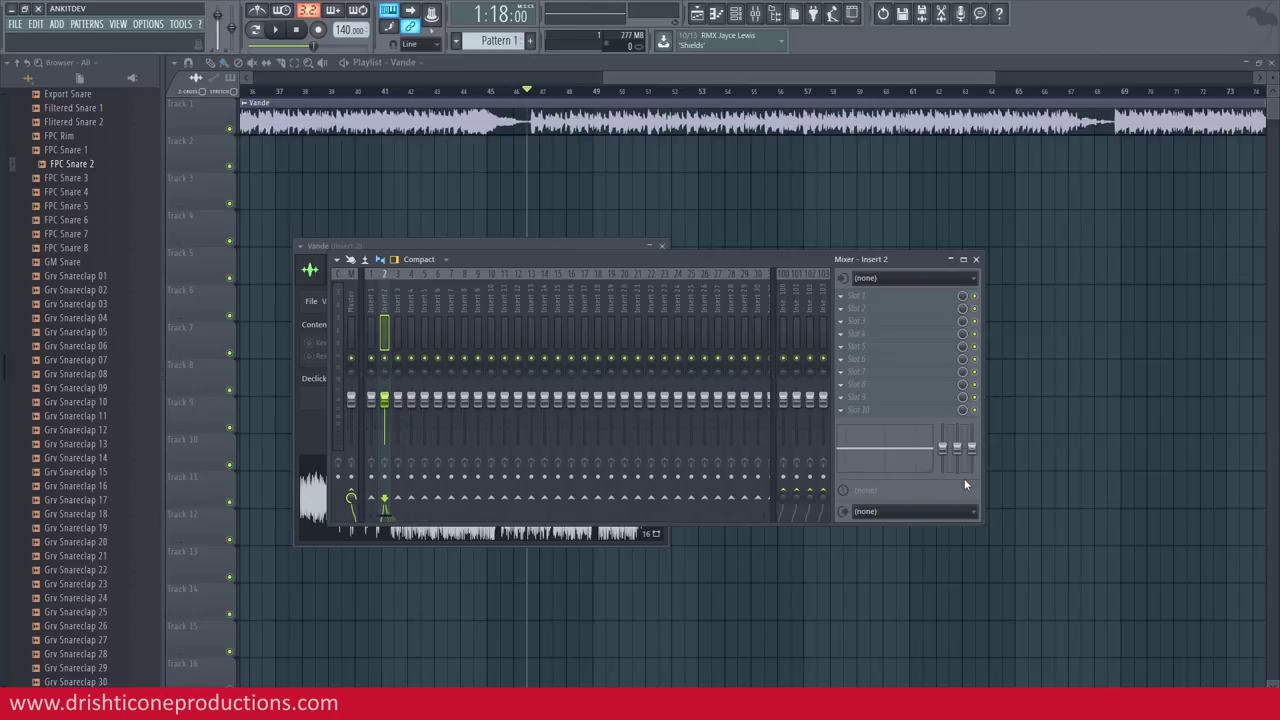
pyautogui.press('space')
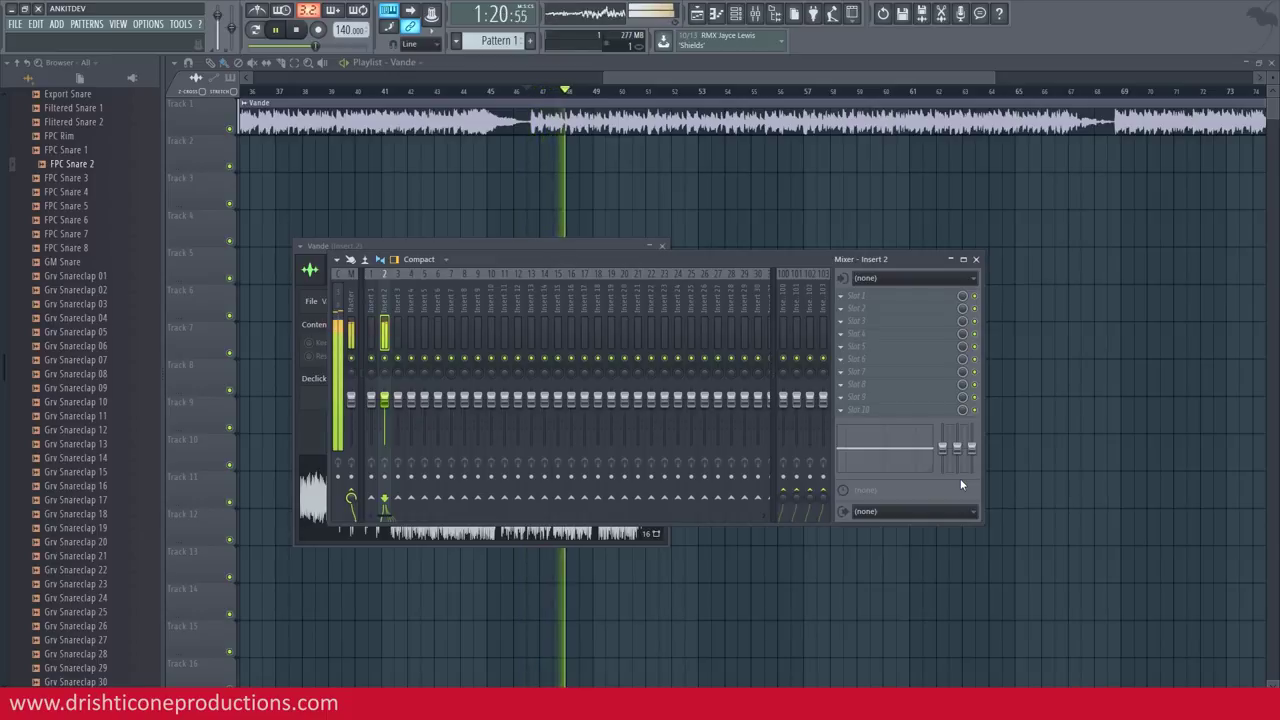
pyautogui.press('space')
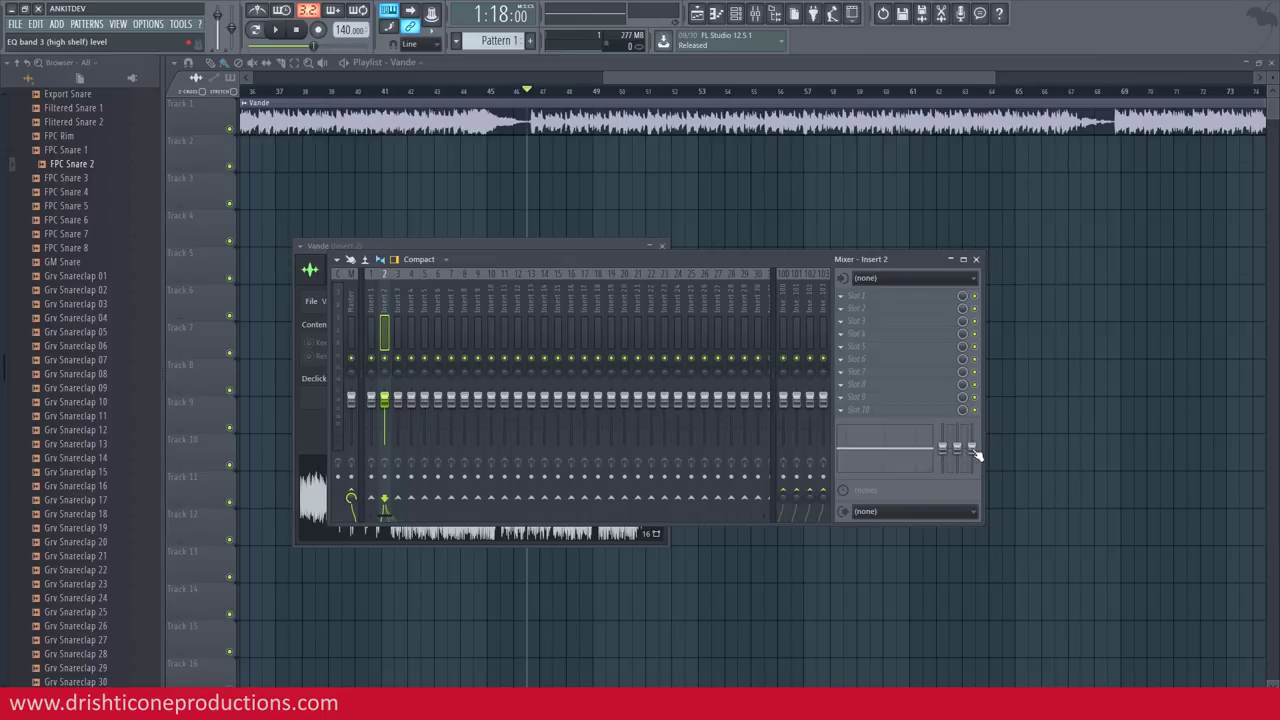
# Play the track while lowering Insert 2's high shelf EQ level to its minimum.
pyautogui.press('space')
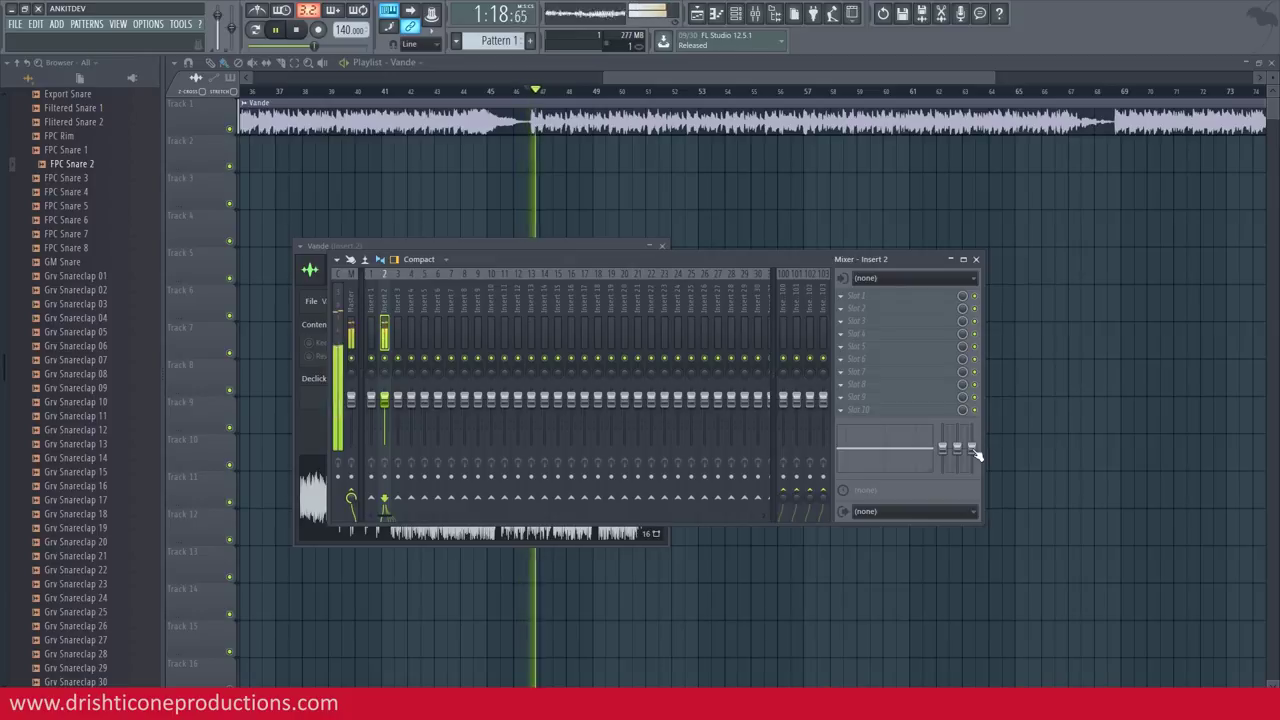
pyautogui.moveTo(977, 455); pyautogui.dragTo(973, 471)
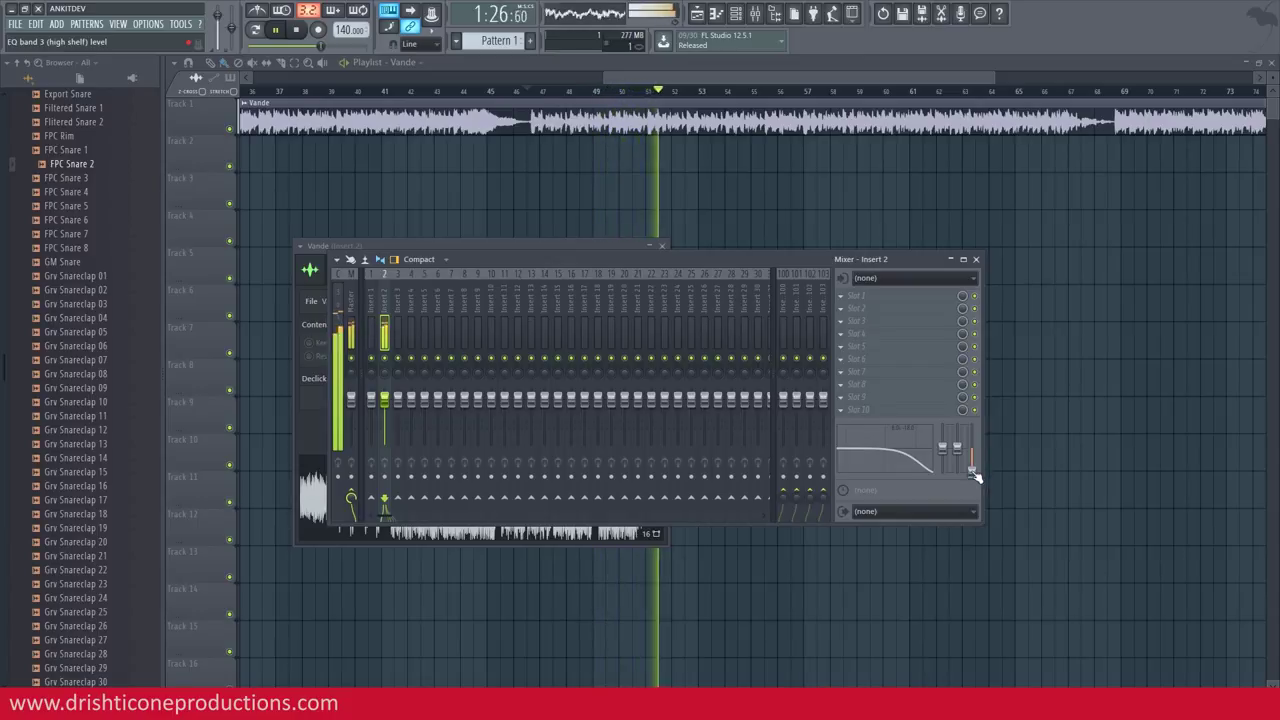
pyautogui.press('space')
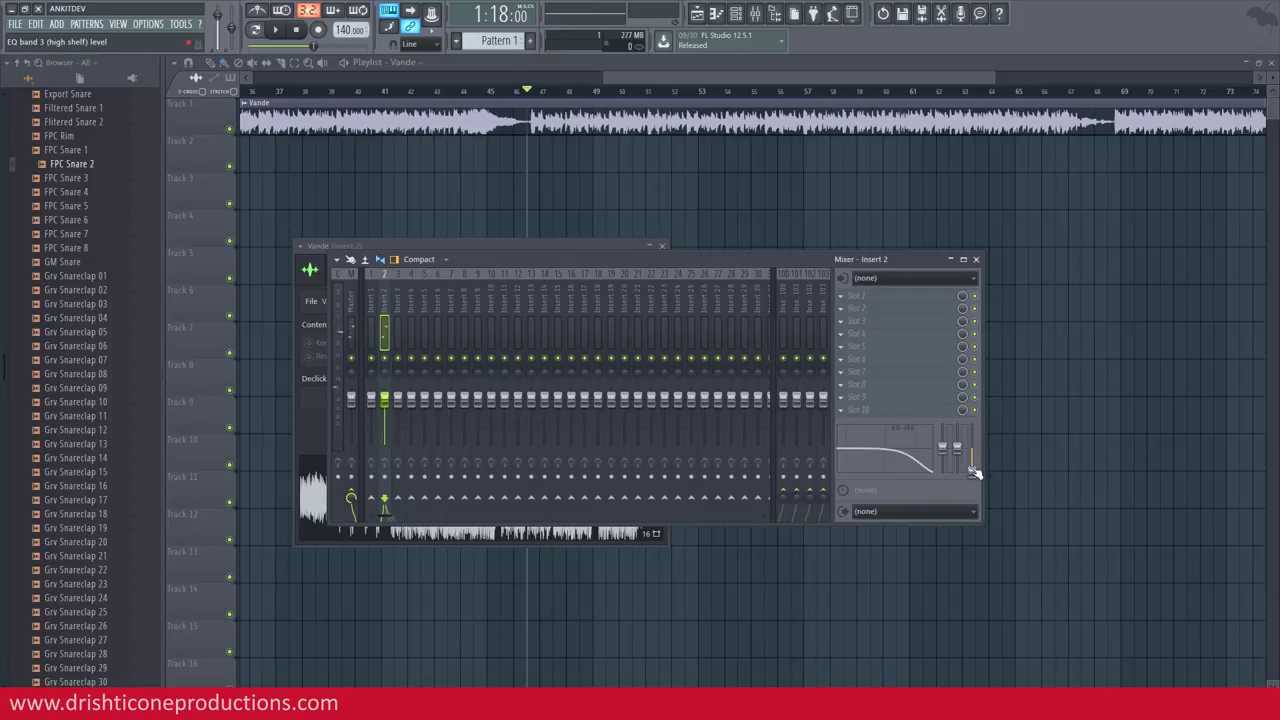
# Play the track while sweeping Insert 2's high shelf level up to 18.0 dB and back down to its minimum.
pyautogui.press('space')
pyautogui.moveTo(973, 474); pyautogui.dragTo(971, 425)
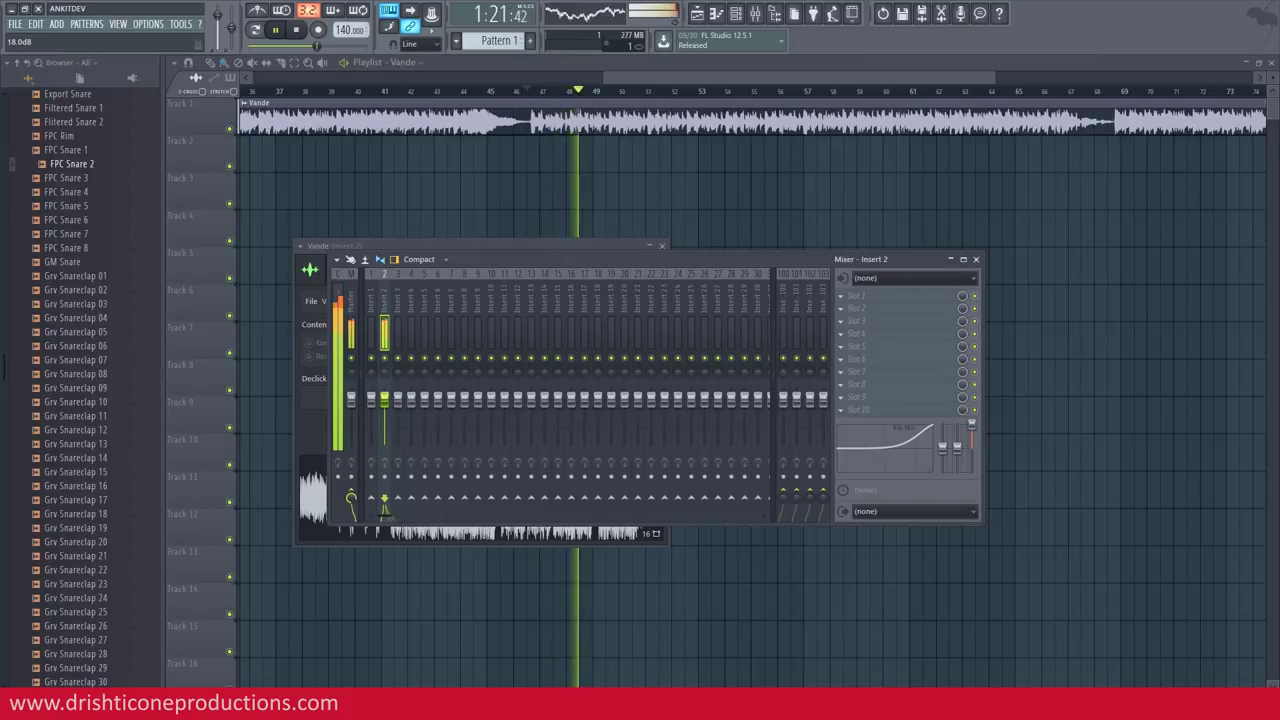
pyautogui.moveTo(971, 425); pyautogui.dragTo(975, 478)
pyautogui.press('space')
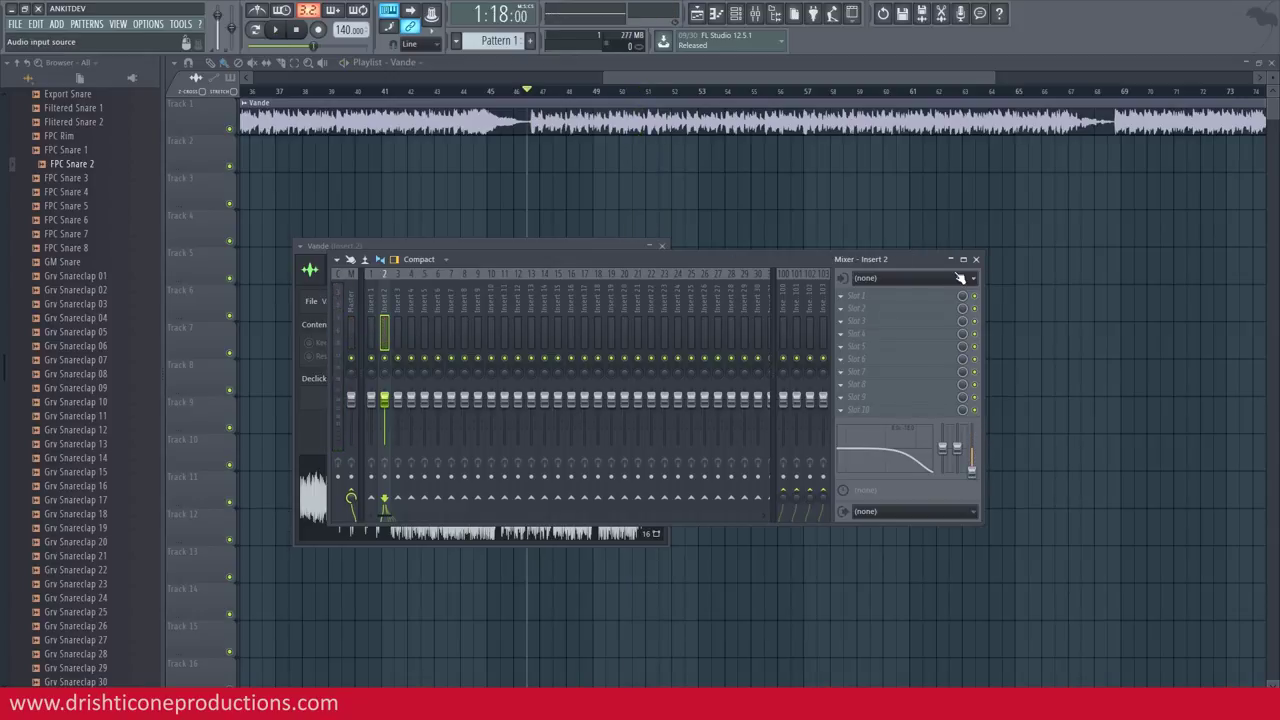
# Repeat the high shelf sweep to 18.0 dB and back down during playback, and reset the high shelf level.
pyautogui.press('space')
pyautogui.moveTo(975, 478); pyautogui.dragTo(971, 423)
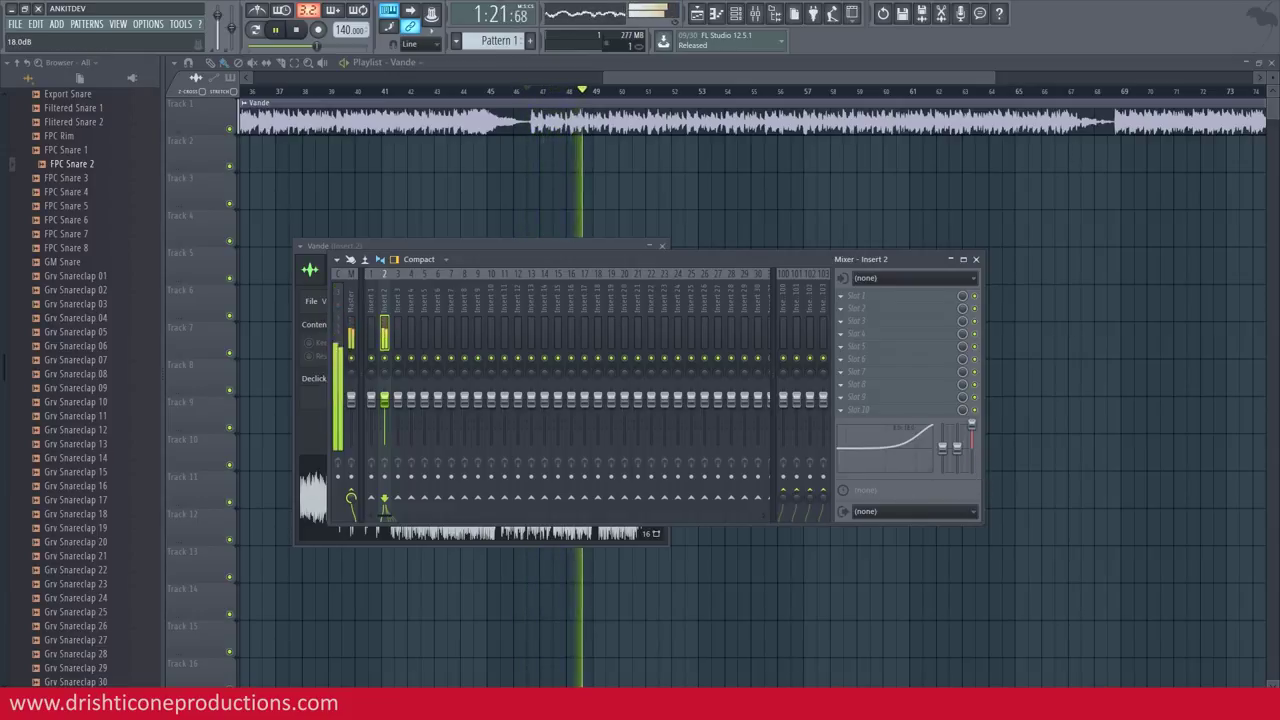
pyautogui.moveTo(971, 423); pyautogui.dragTo(971, 468)
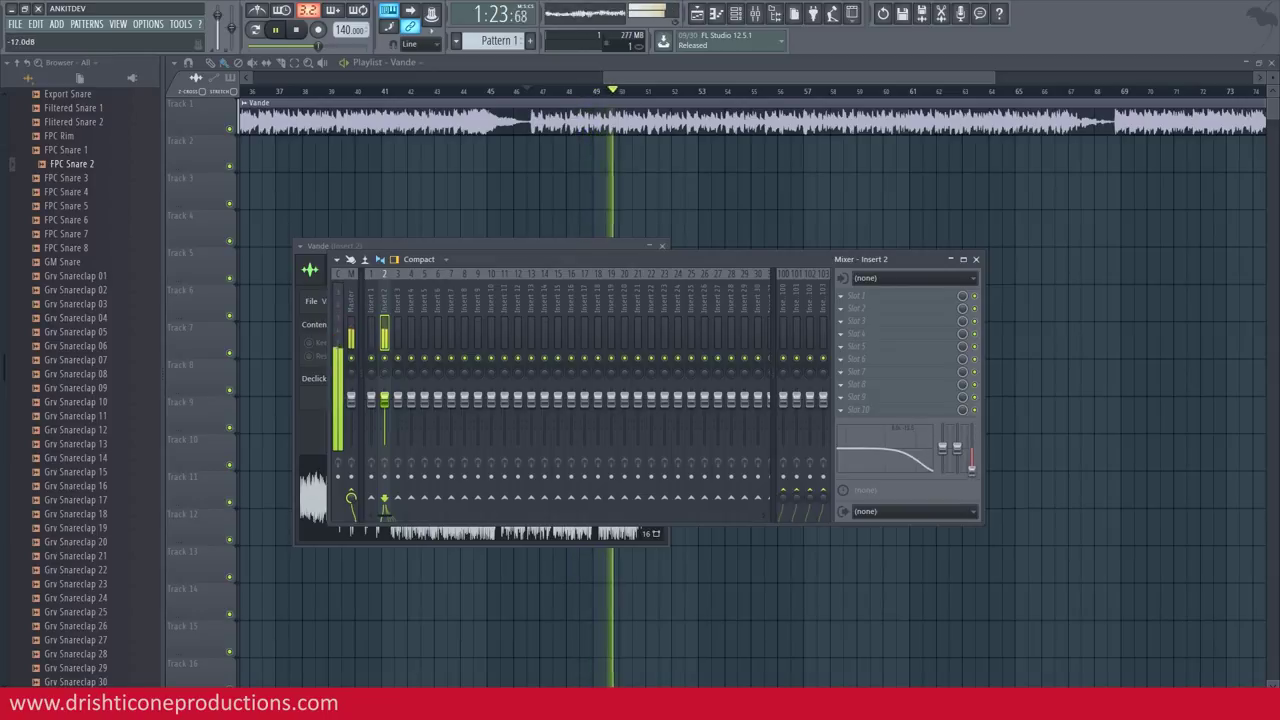
pyautogui.press('space')
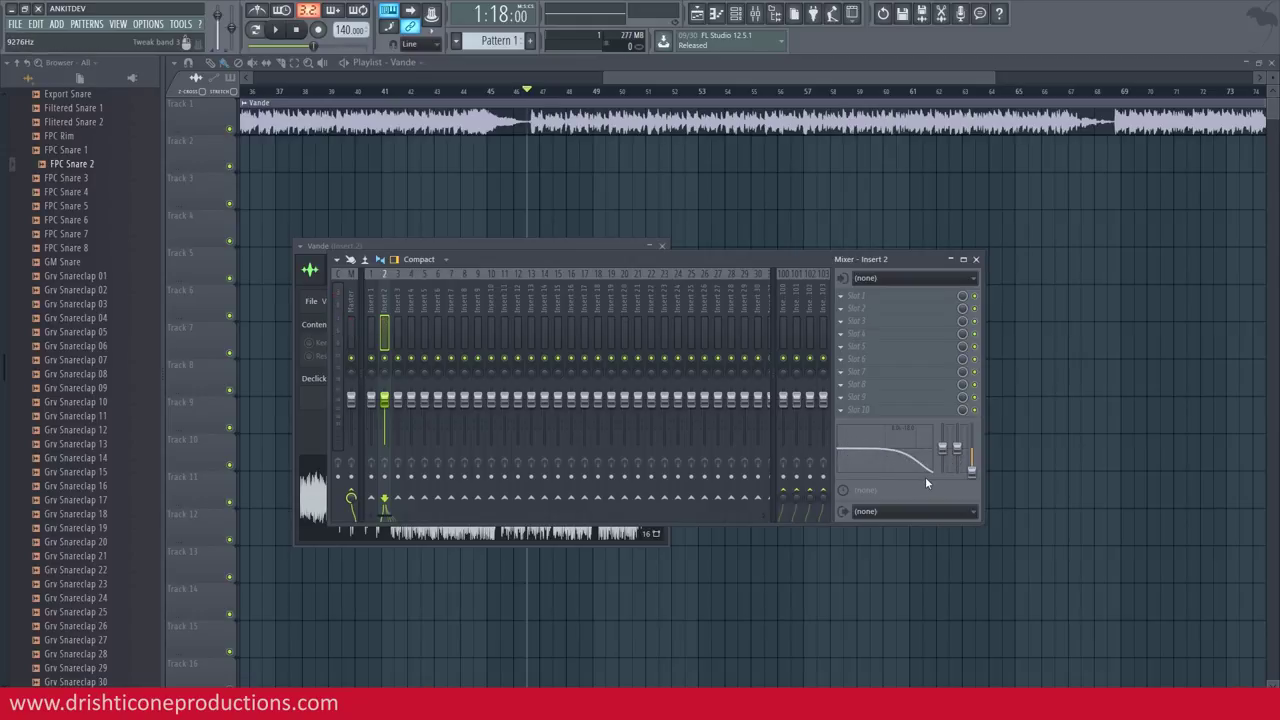
pyautogui.rightClick(975, 480)
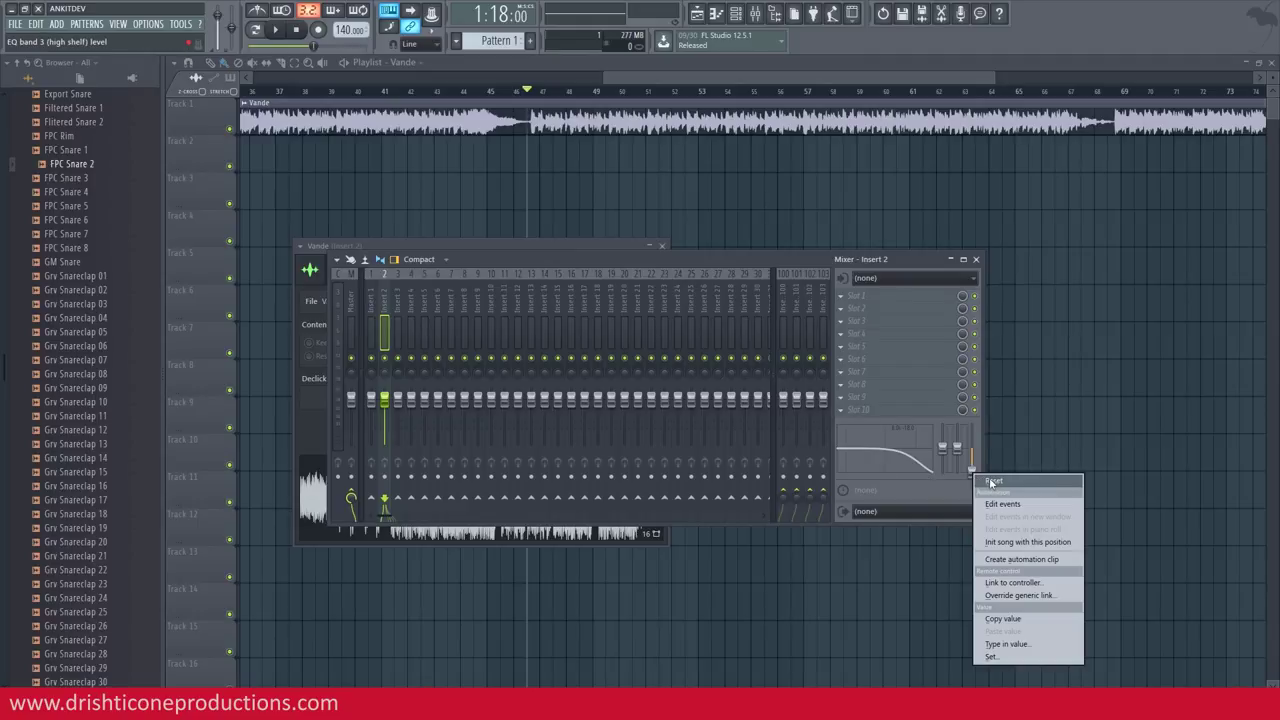
pyautogui.click(993, 482)
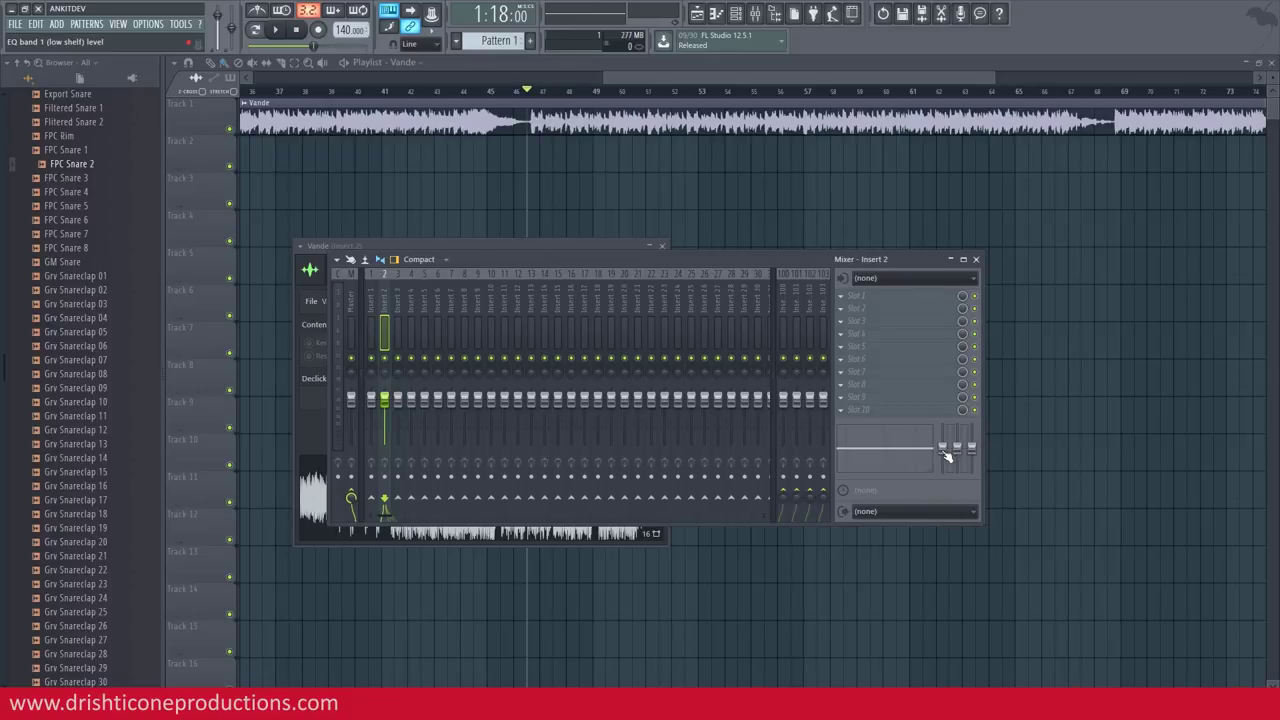
# Play the track while lowering Insert 2's low shelf EQ level to its minimum.
pyautogui.press('space')
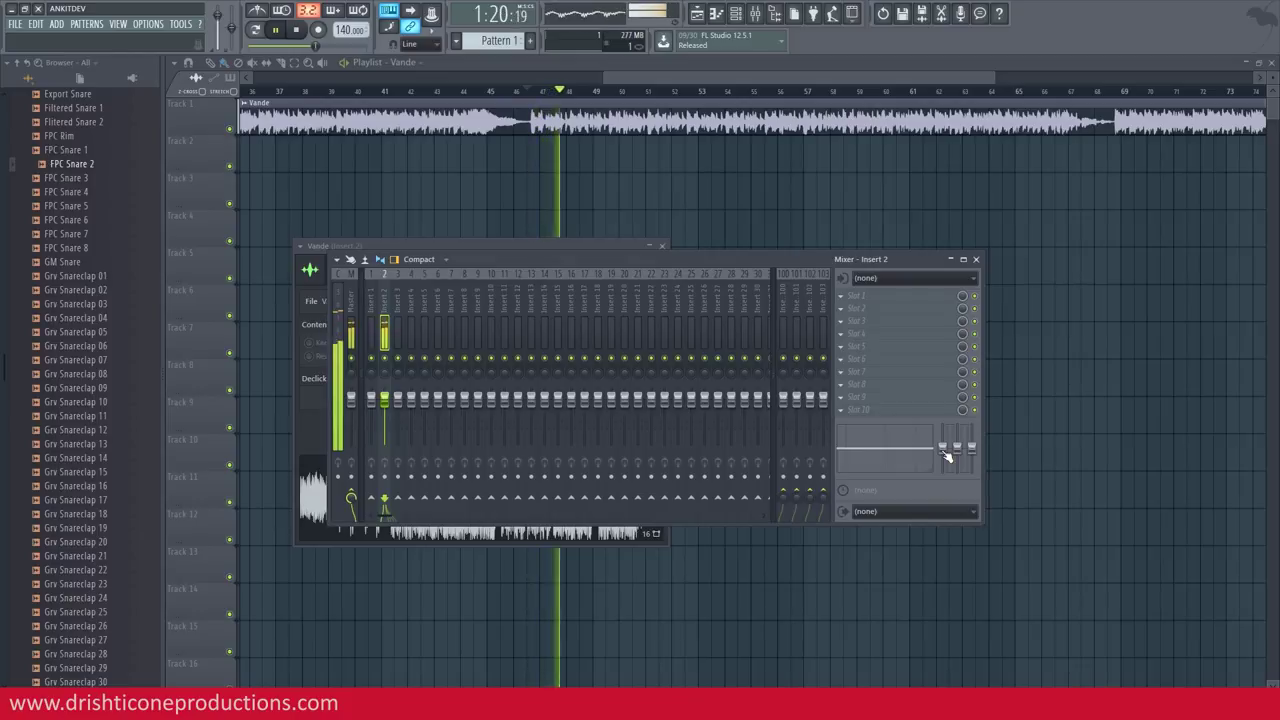
pyautogui.moveTo(943, 450); pyautogui.dragTo(942, 468)
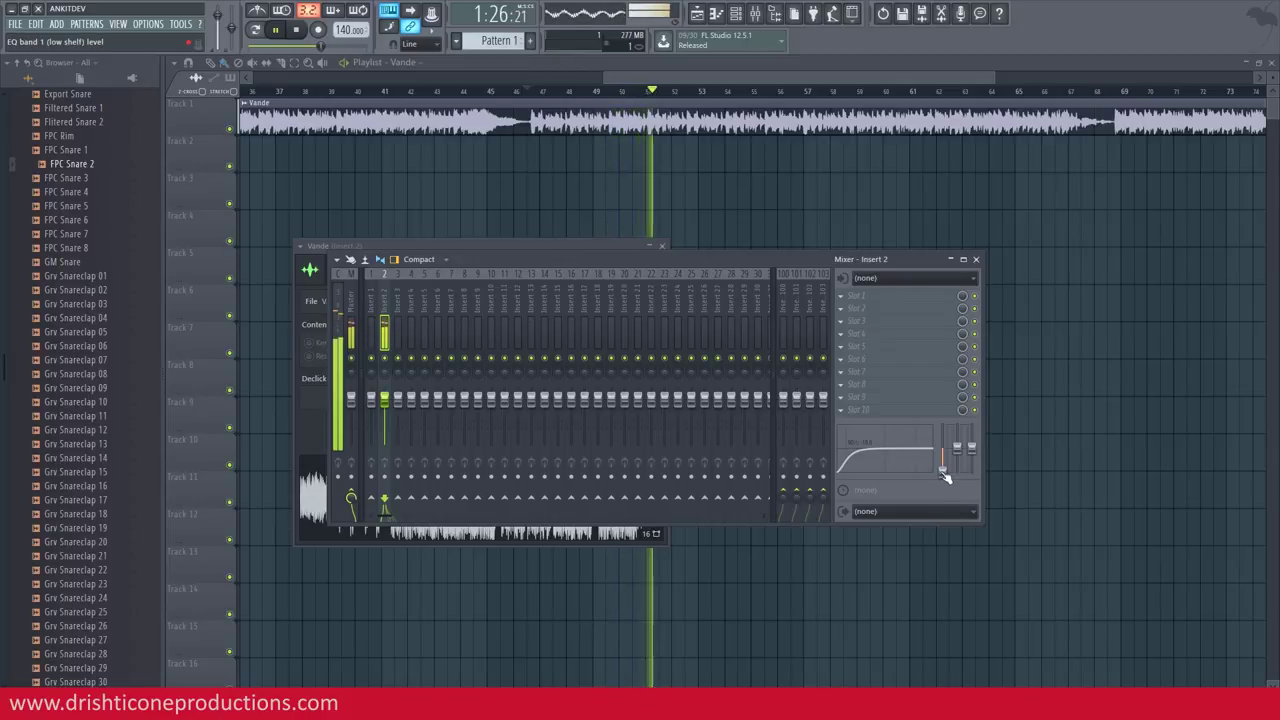
pyautogui.press('space')
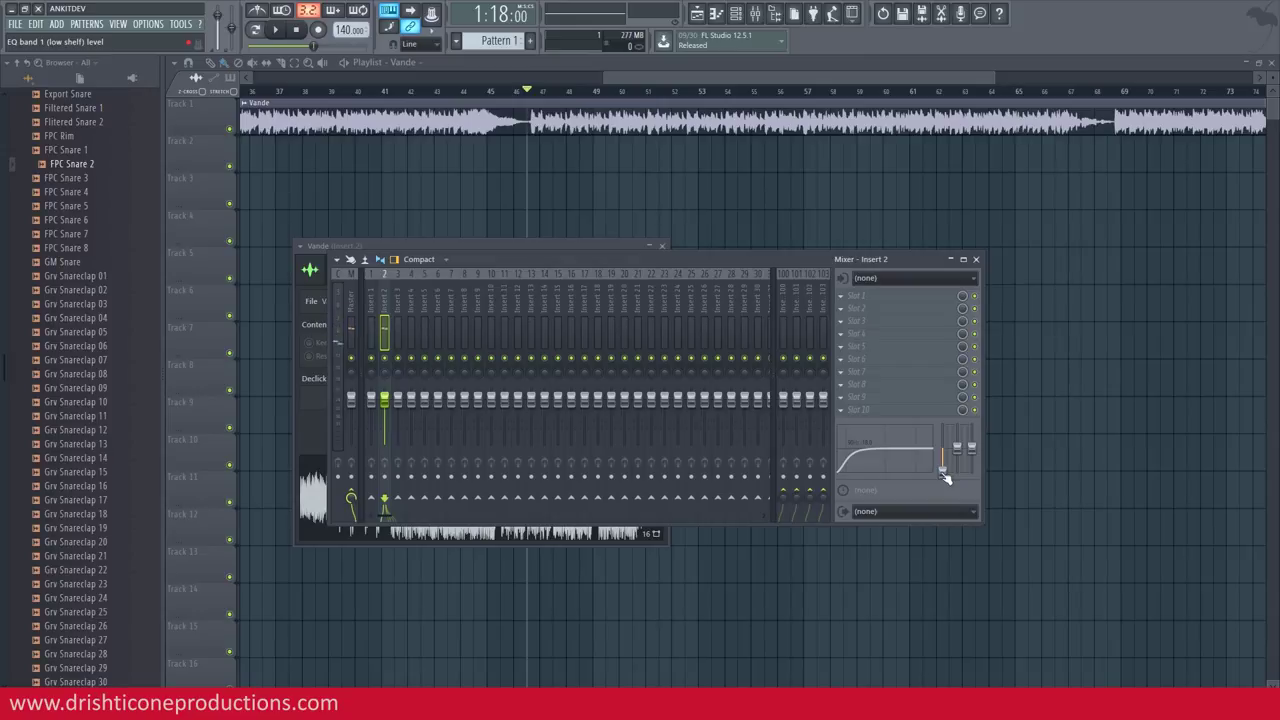
# Play the track while sweeping Insert 2's low shelf level up to 18.0 dB and back down to its minimum.
pyautogui.press('space')
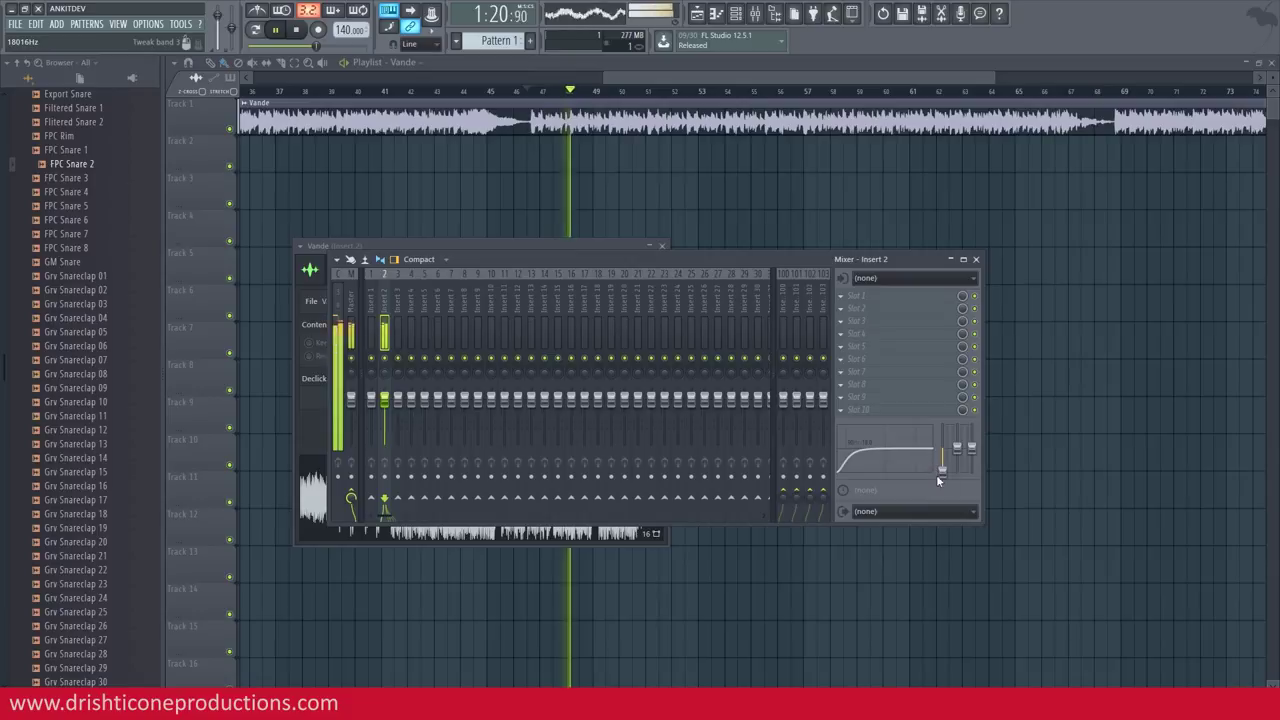
pyautogui.moveTo(942, 470); pyautogui.dragTo(942, 425)
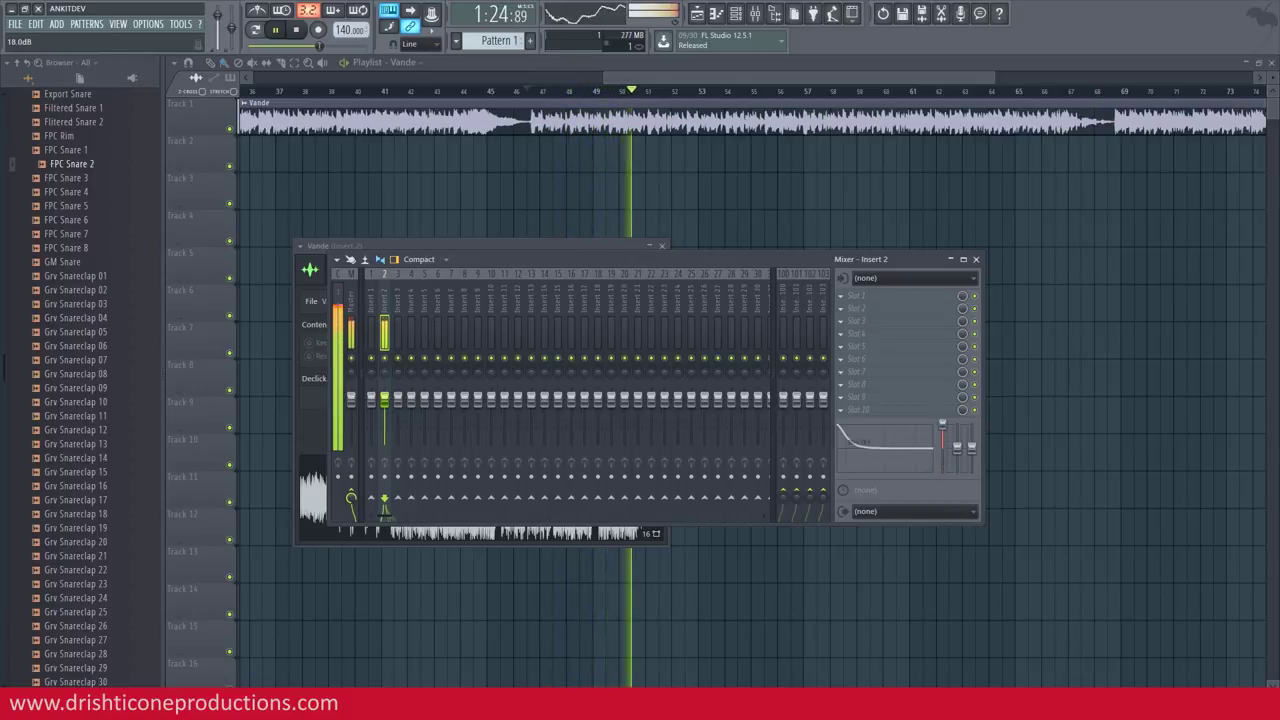
pyautogui.moveTo(942, 425); pyautogui.dragTo(942, 471)
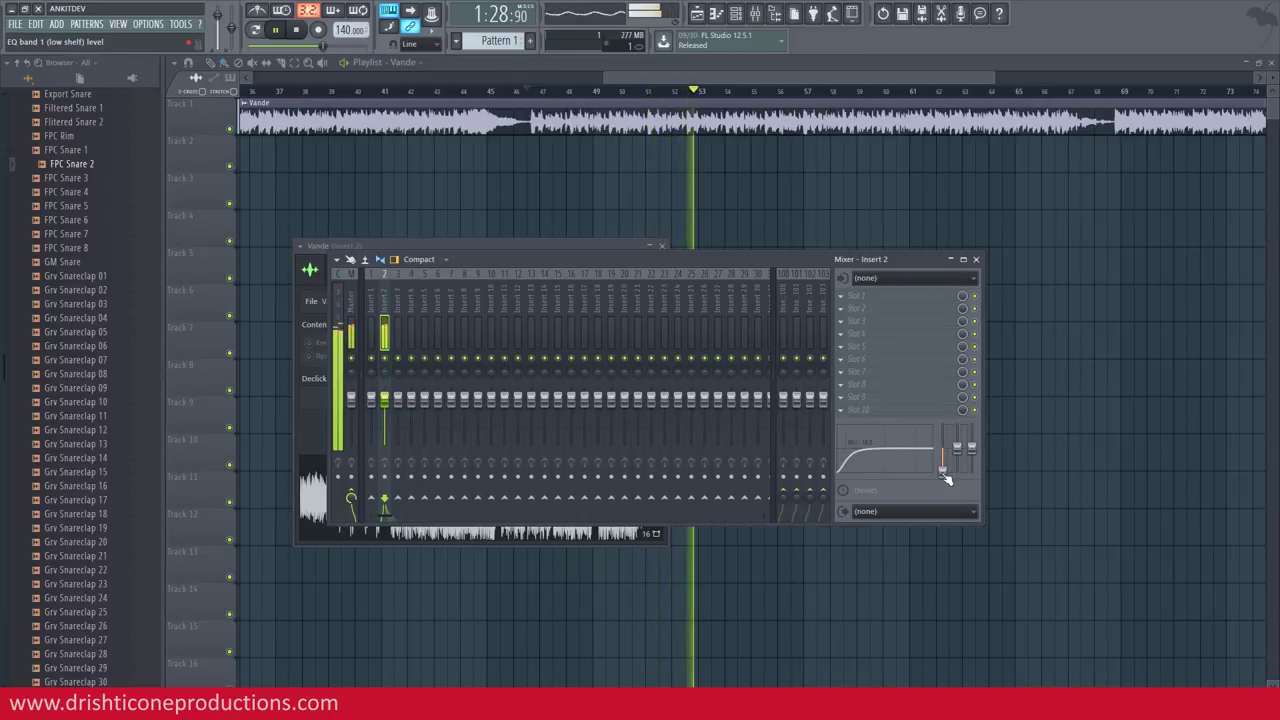
pyautogui.press('space')
# Reset Insert 2's low shelf EQ level to its default.
pyautogui.moveTo(837, 499); pyautogui.dragTo(855, 458)
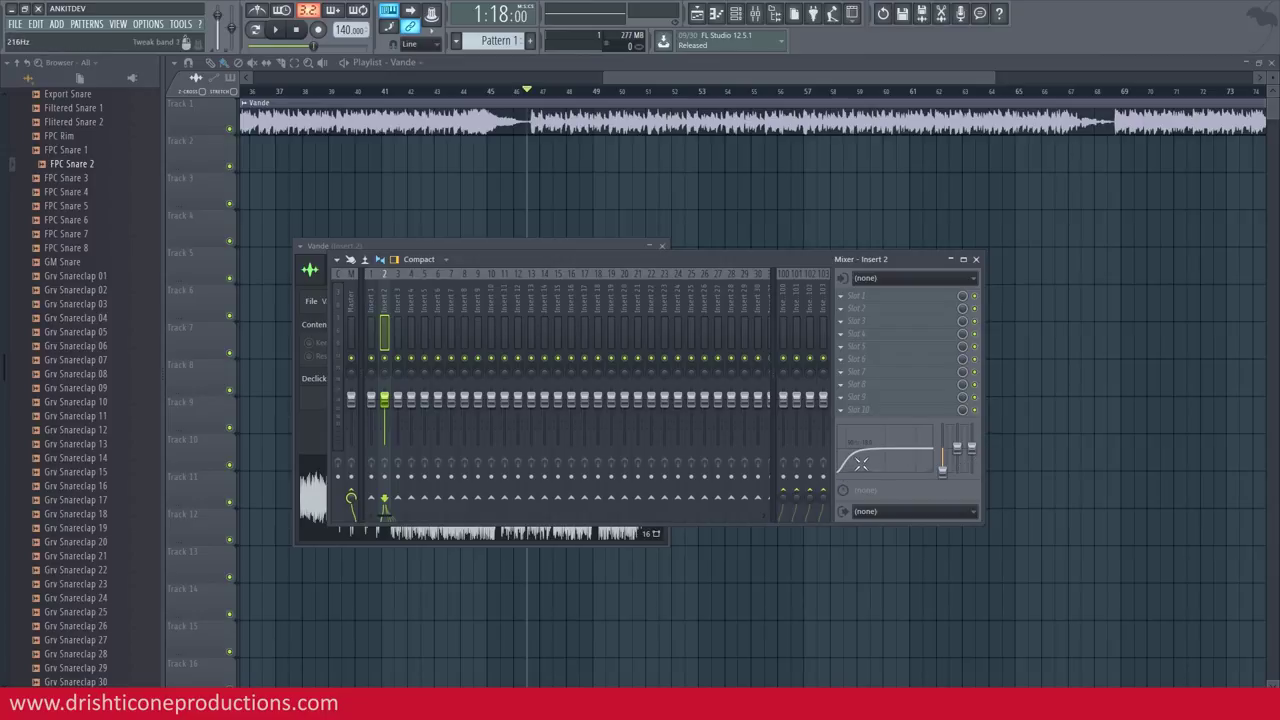
pyautogui.rightClick(945, 478)
pyautogui.click(951, 477)
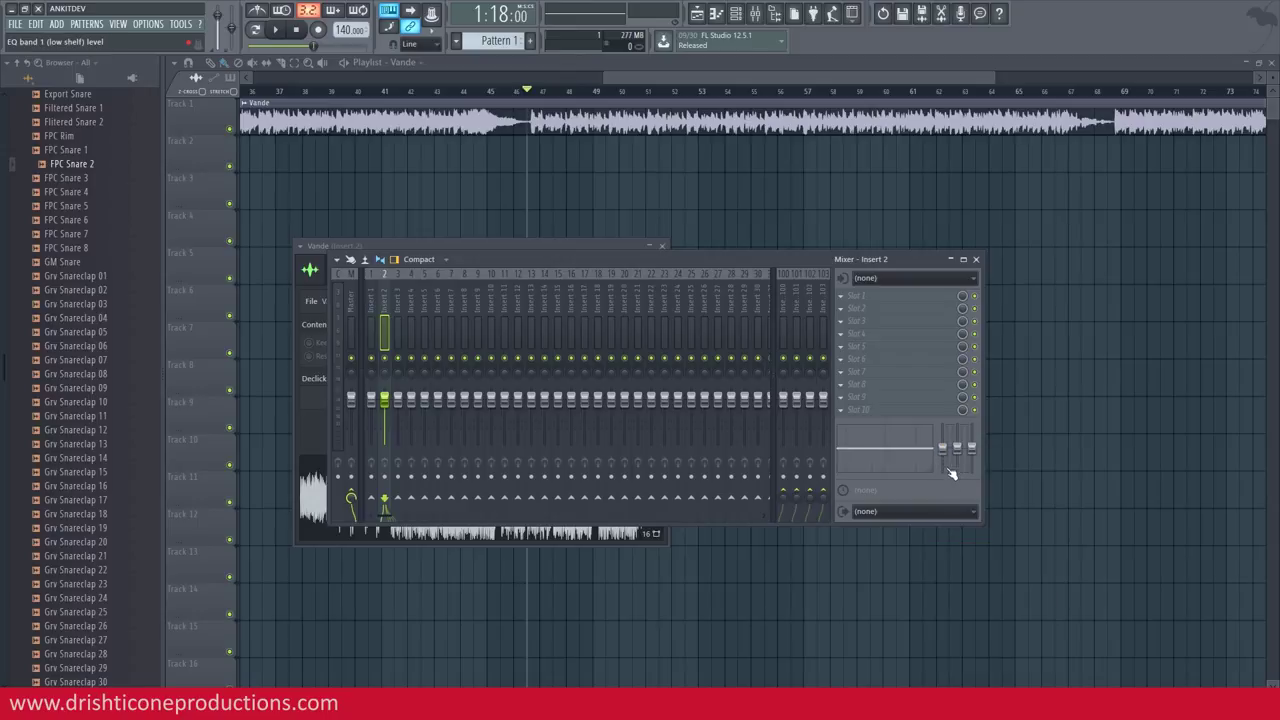
# Shape a mid-boost curve on Insert 2 with both shelves at minimum and the peaking band at 11.2 dB, and play it.
pyautogui.moveTo(945, 450)
pyautogui.mouseDown()
pyautogui.moveTo(945, 473)
pyautogui.moveTo(974, 470)
pyautogui.moveTo(956, 438)
pyautogui.mouseUp()
pyautogui.press('space')
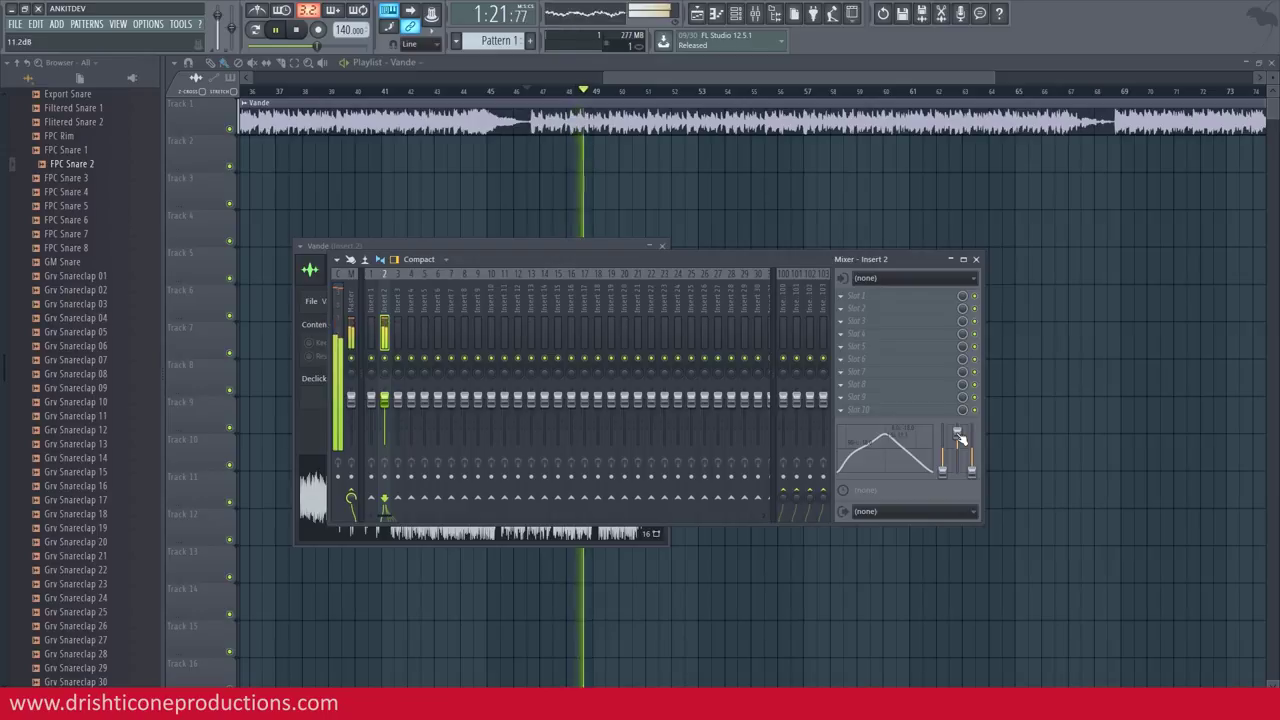
pyautogui.press('space')
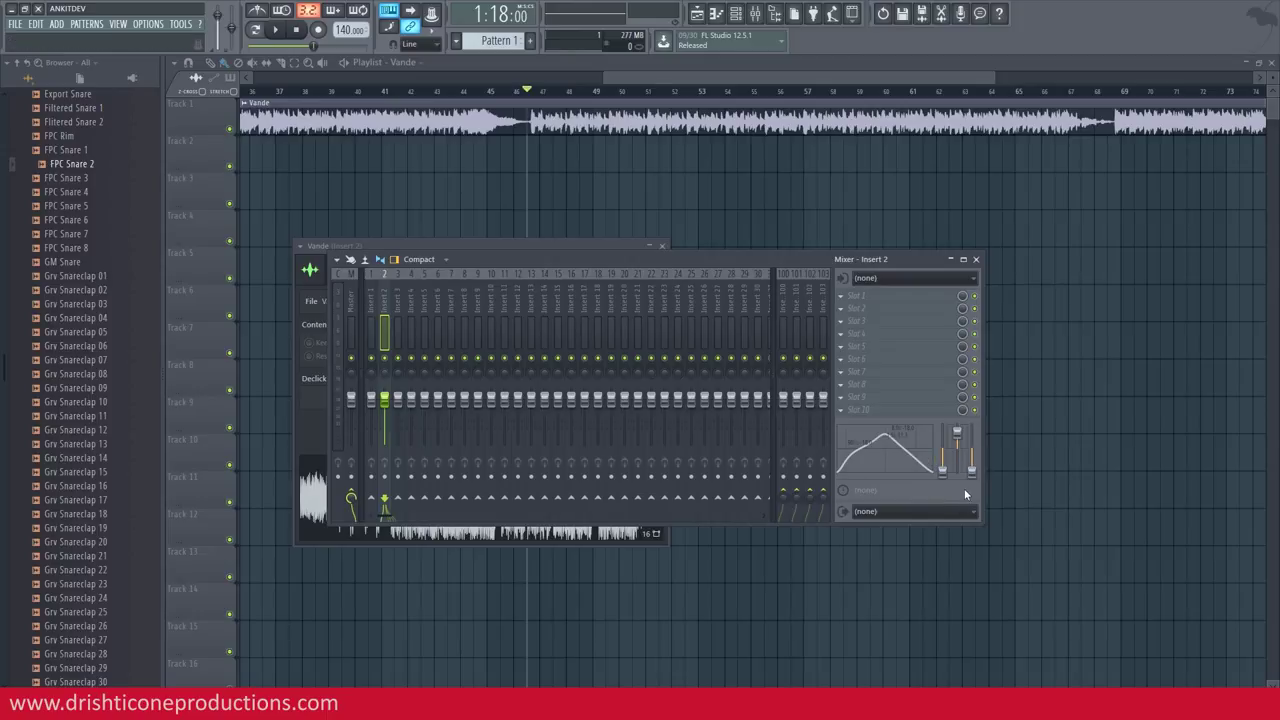
# Play the track through the mid-boost curve and compare the EQ shape with the Filters diagram.
pyautogui.press('space')
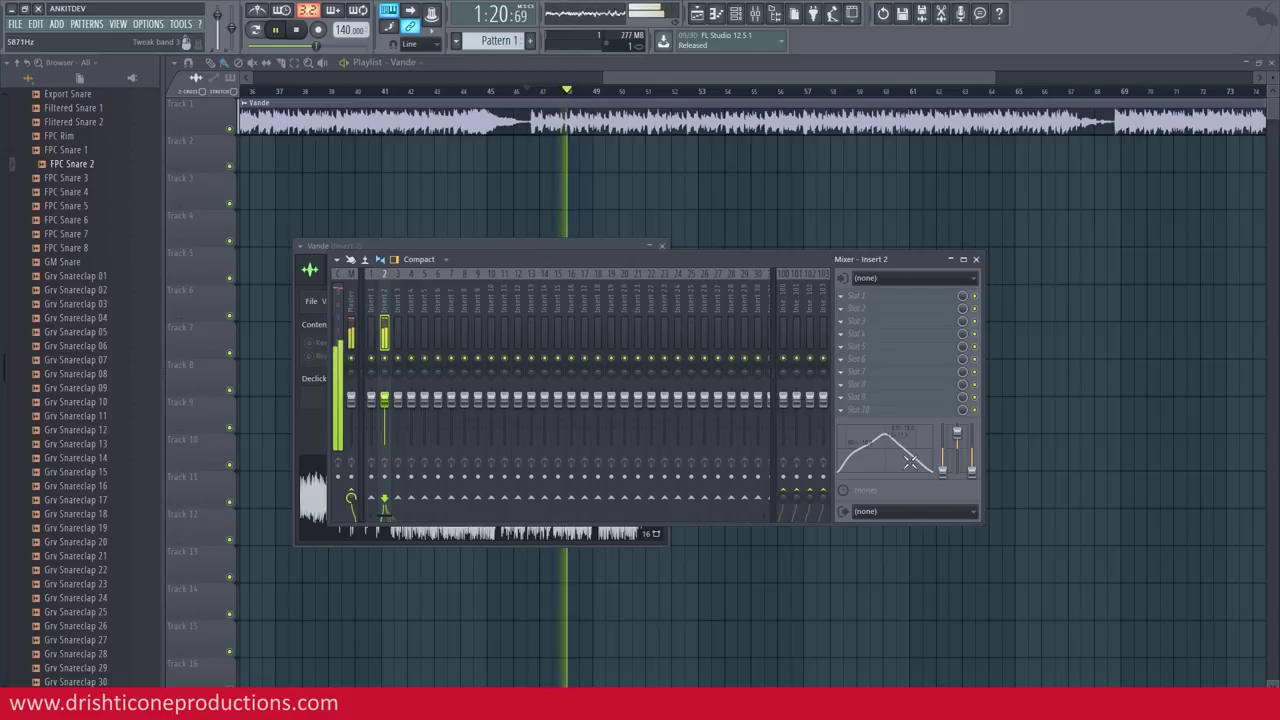
pyautogui.hotkey('alt', 'Tab')
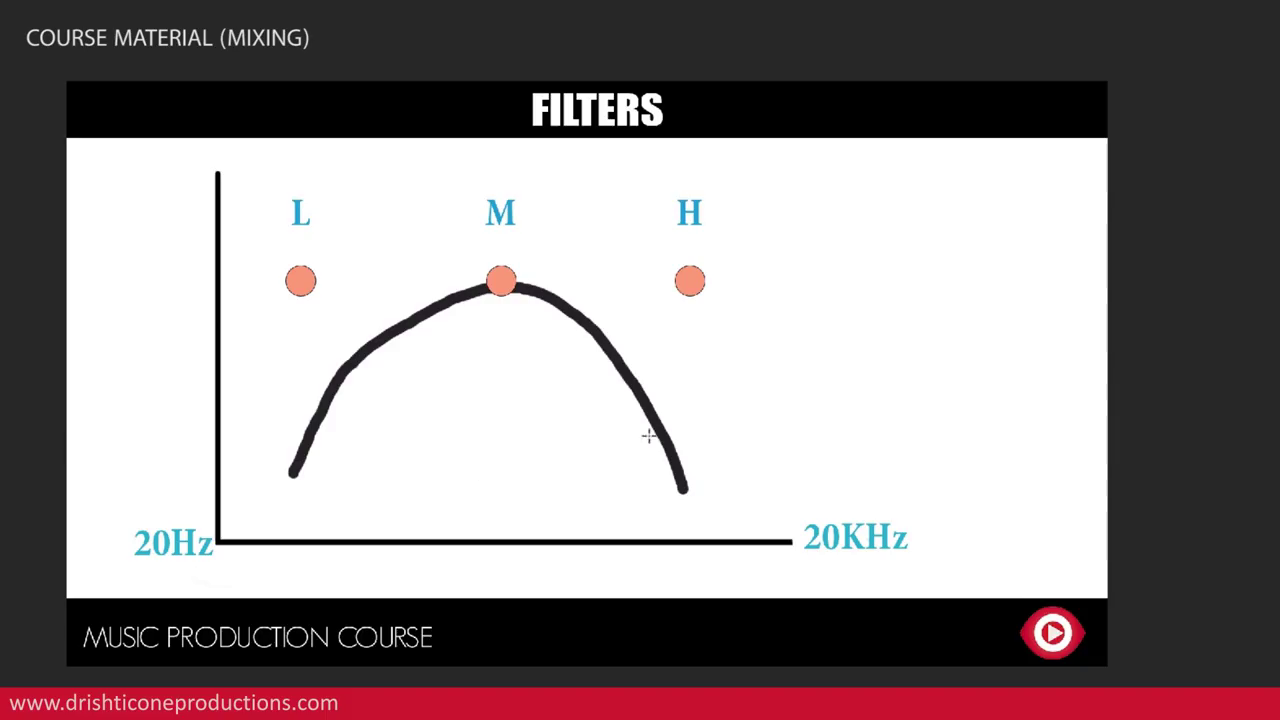
pyautogui.hotkey('alt', 'Tab')
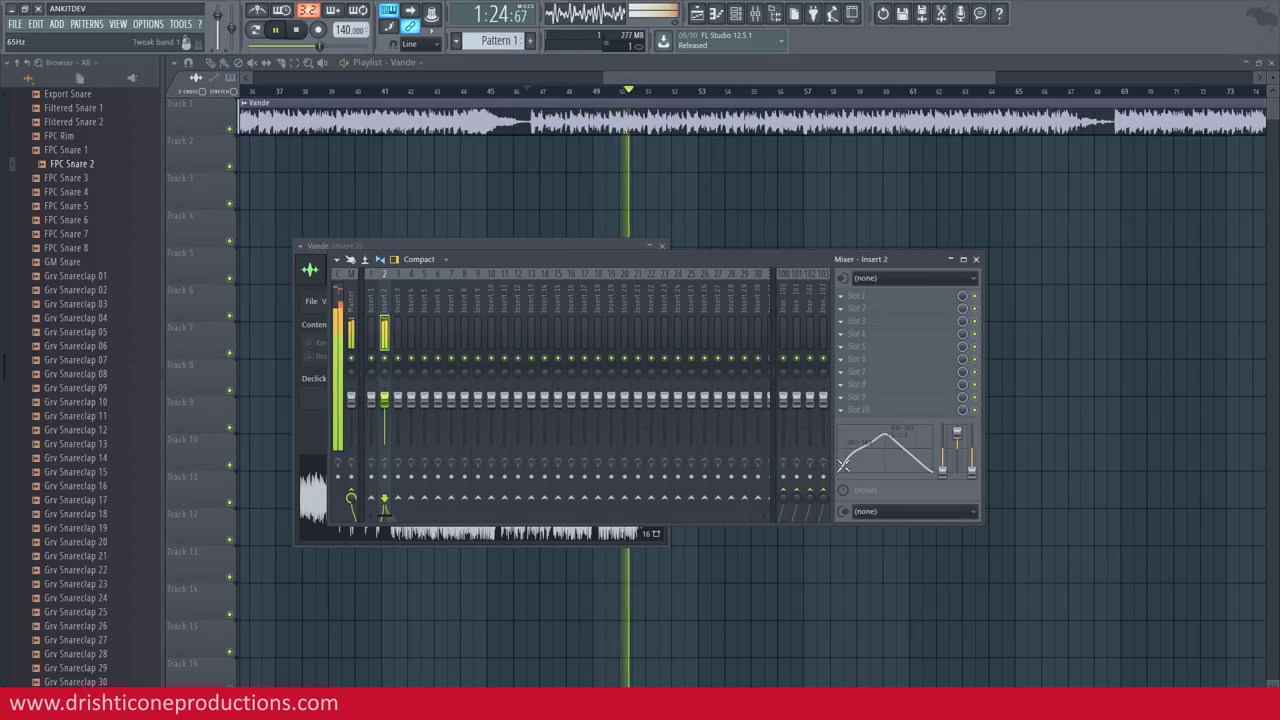
pyautogui.press('space')
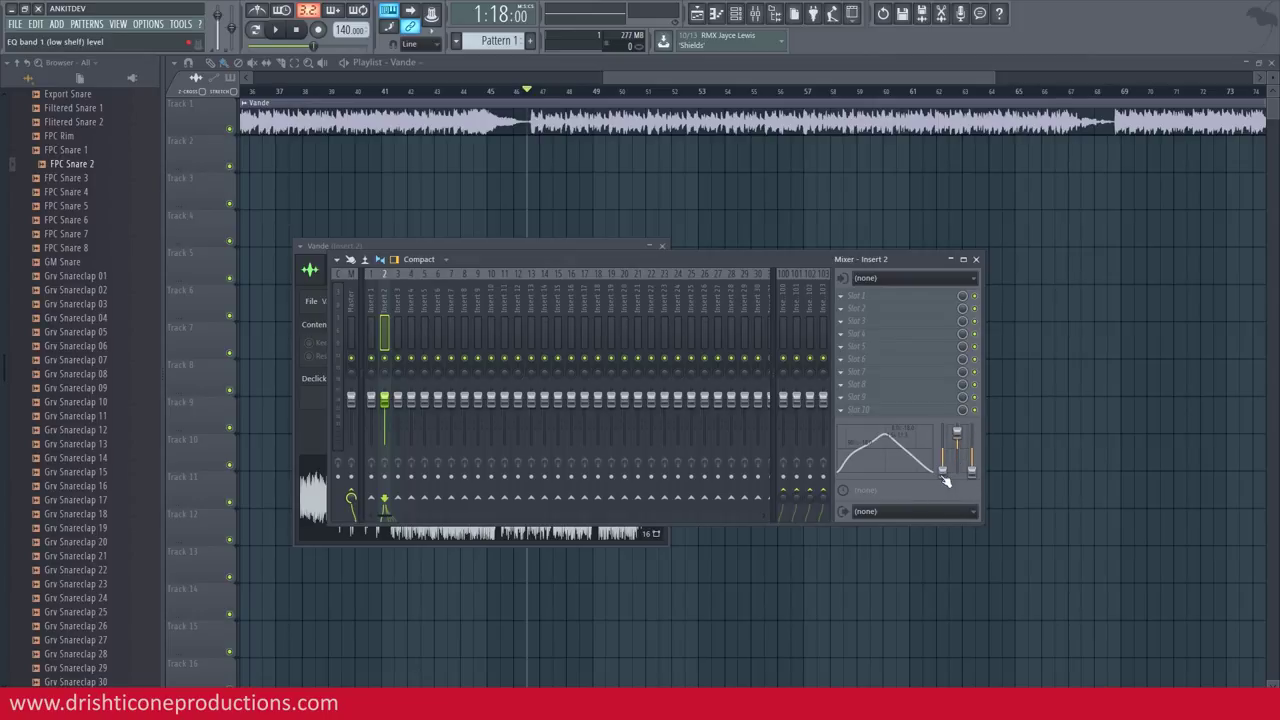
# During playback, raise Insert 2's low shelf level to its maximum and lower the peaking band to its minimum.
pyautogui.press('space')
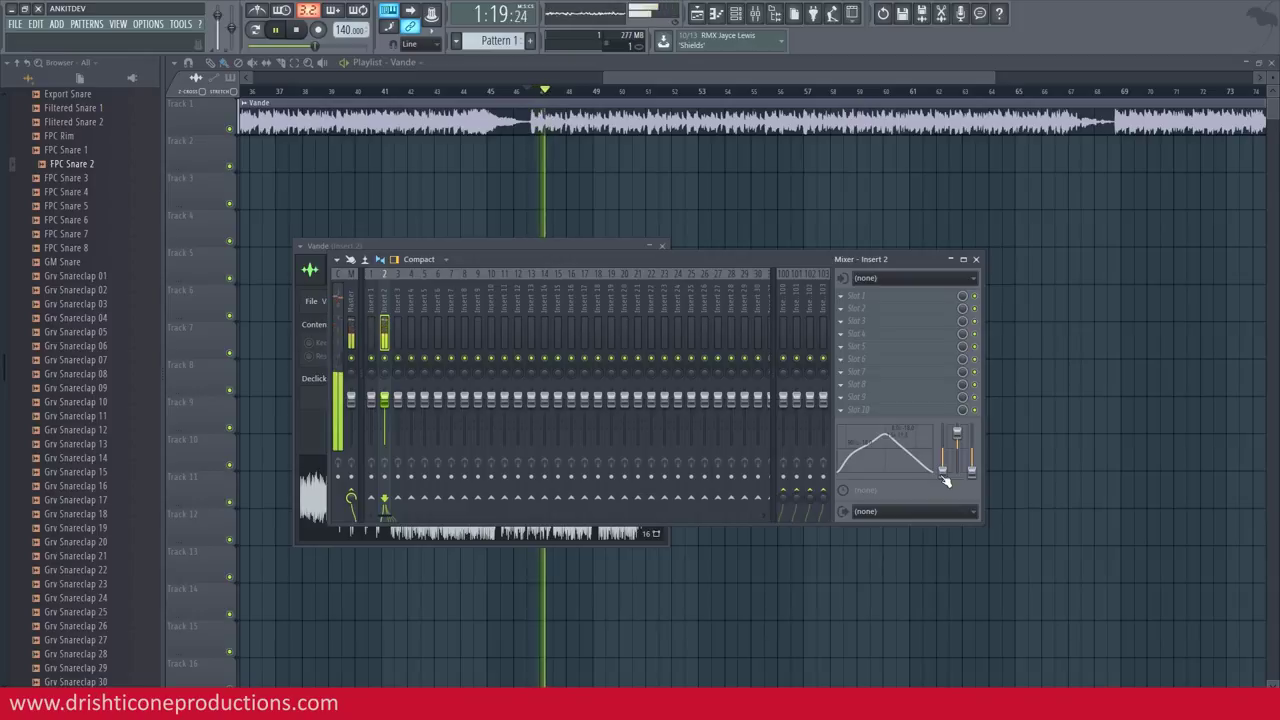
pyautogui.moveTo(942, 465)
pyautogui.mouseDown()
pyautogui.moveTo(942, 428)
pyautogui.moveTo(957, 470)
pyautogui.mouseUp()
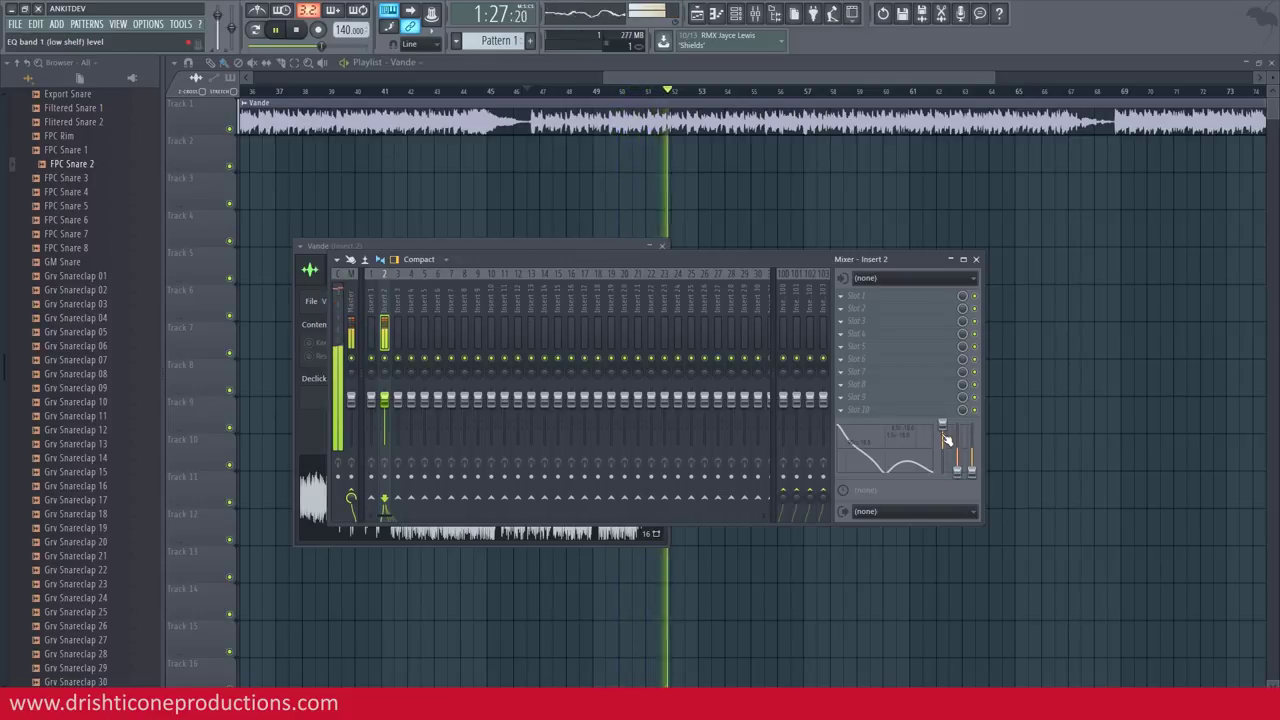
pyautogui.press('space')
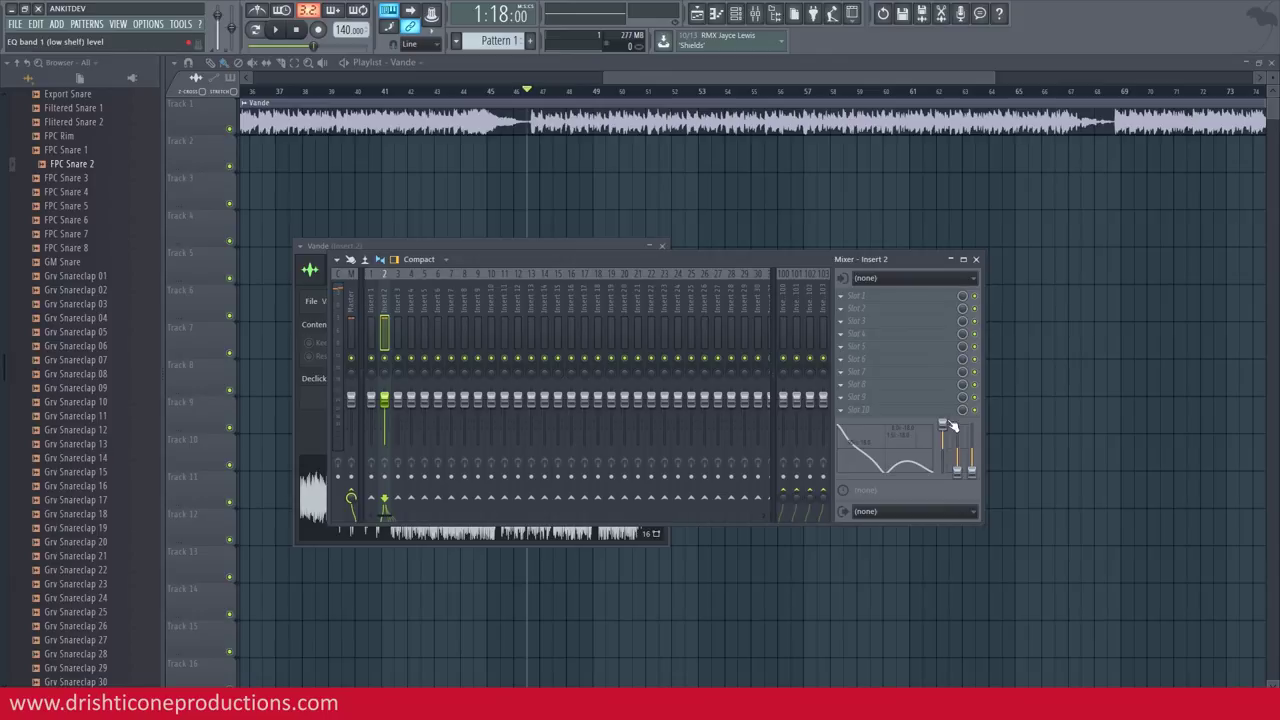
# During playback, lower Insert 2's low shelf level to its minimum and raise the peaking band close to its maximum.
pyautogui.press('space')
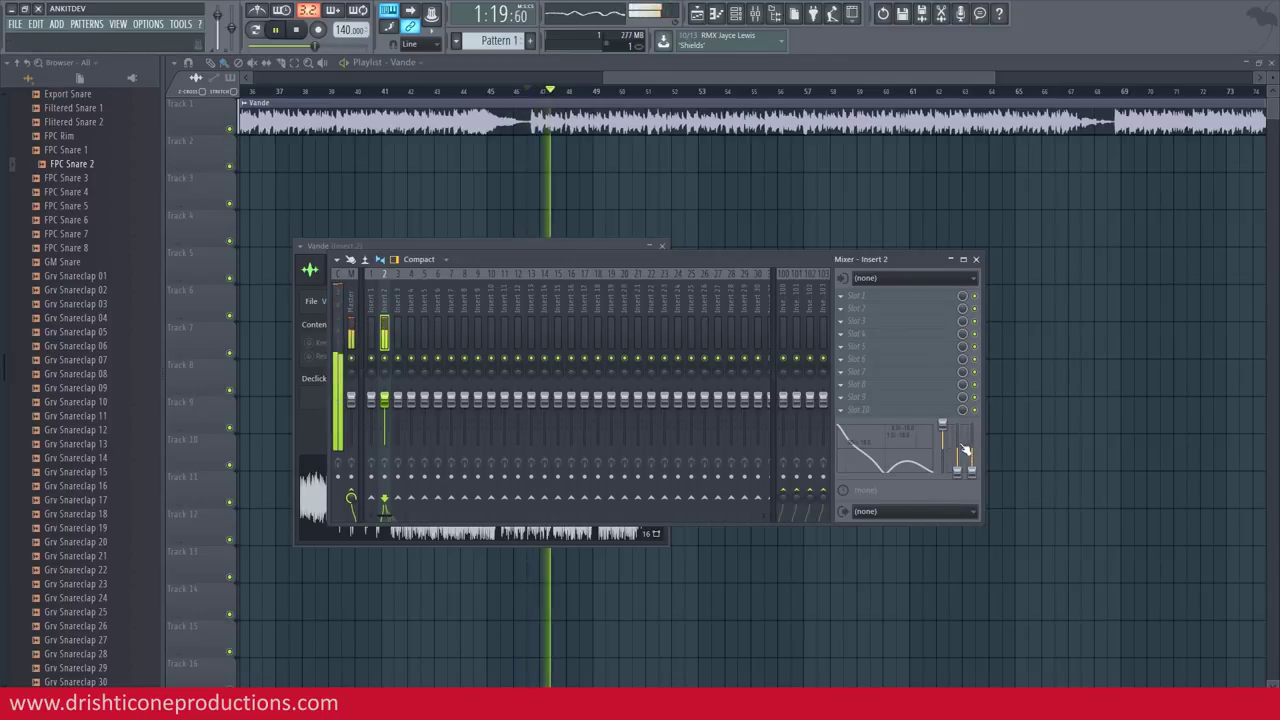
pyautogui.moveTo(960, 478)
pyautogui.mouseDown()
pyautogui.moveTo(958, 428)
pyautogui.moveTo(942, 432)
pyautogui.moveTo(942, 473)
pyautogui.mouseUp()
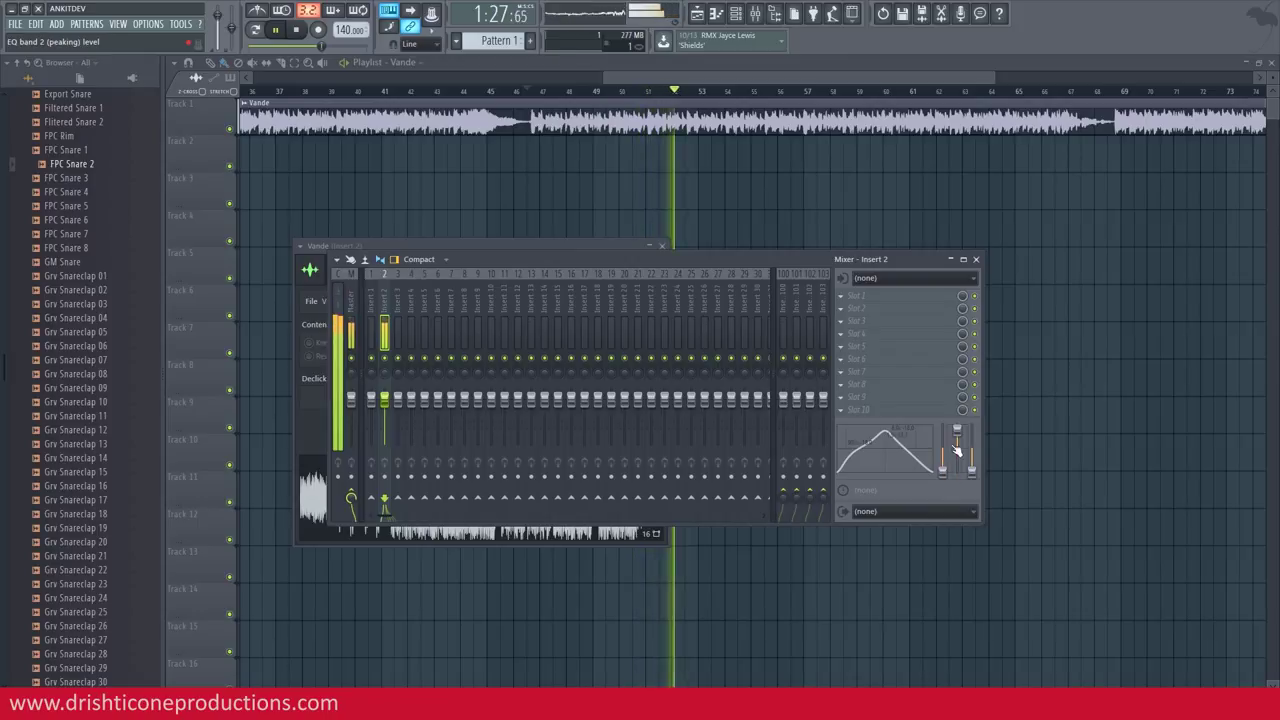
# Lower Insert 2's peaking band to its minimum, raise the high shelf level to its maximum, and stop playback.
pyautogui.moveTo(959, 430); pyautogui.dragTo(958, 470)
pyautogui.moveTo(972, 456); pyautogui.dragTo(972, 424)
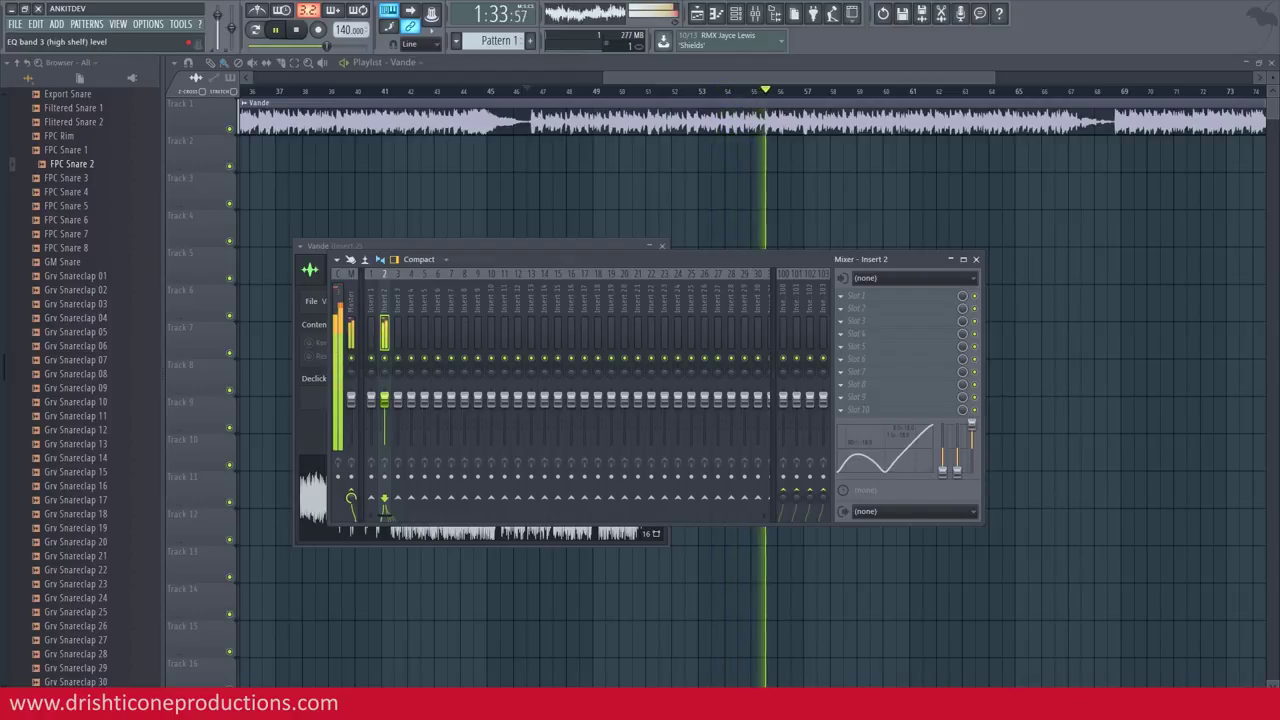
pyautogui.press('space')
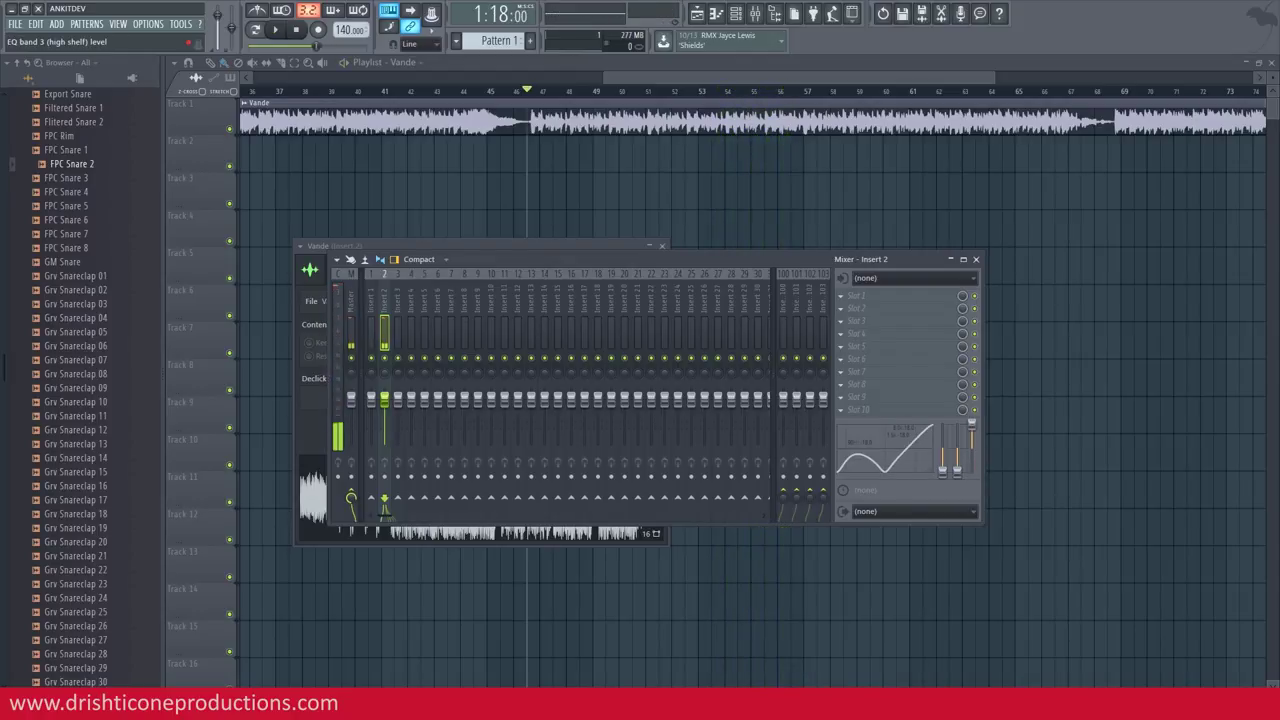